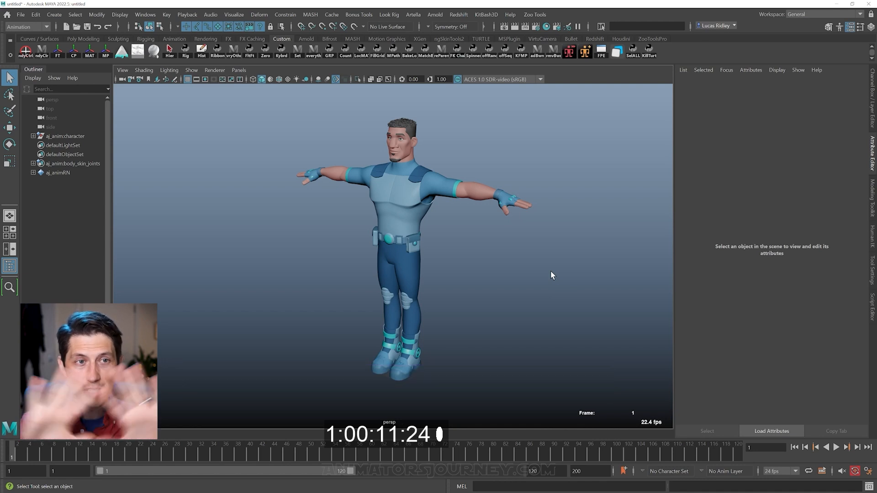
Step: Maximise the viewport, reveal the rig's control curves, and select the left arm FK control
{"action": "key", "text": "ctrl+space"}
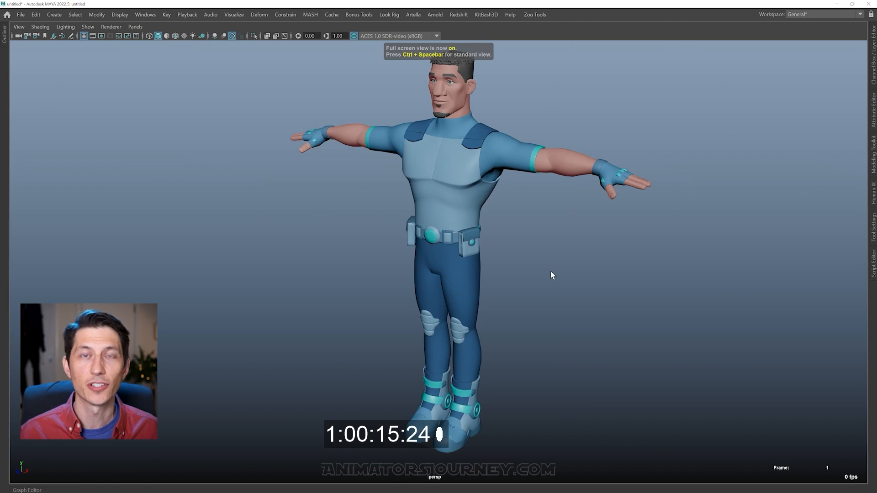
{"action": "key", "text": "shift+h"}
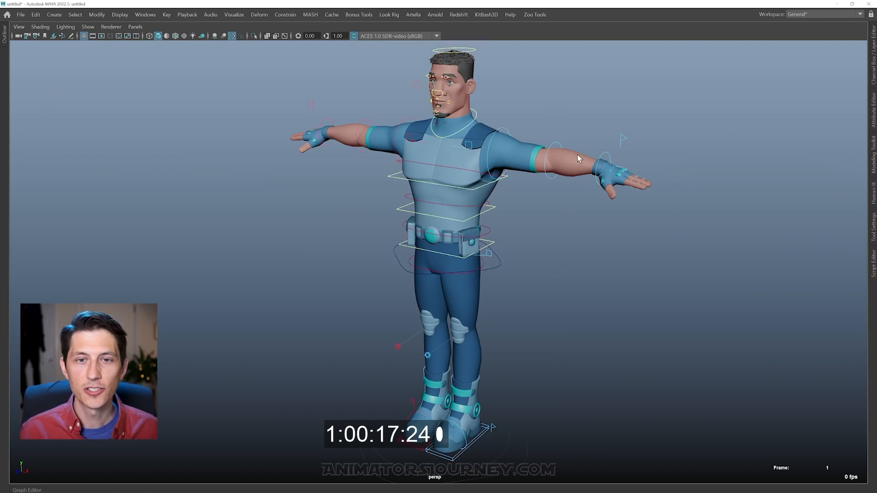
{"action": "left_click", "coordinate": [560, 146]}
Step: Rotate the left arm FK control around Y so the arm points forward
{"action": "key", "text": "e"}
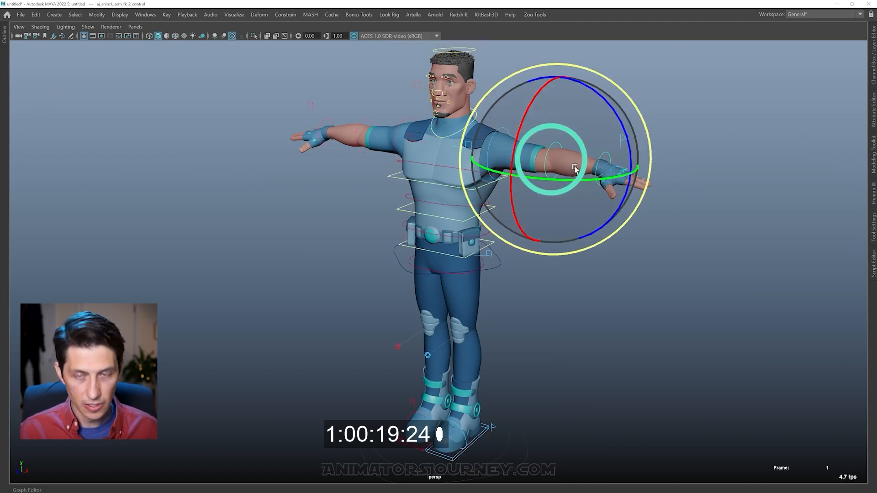
{"action": "left_click_drag", "start_coordinate": [598, 178], "coordinate": [488, 187]}
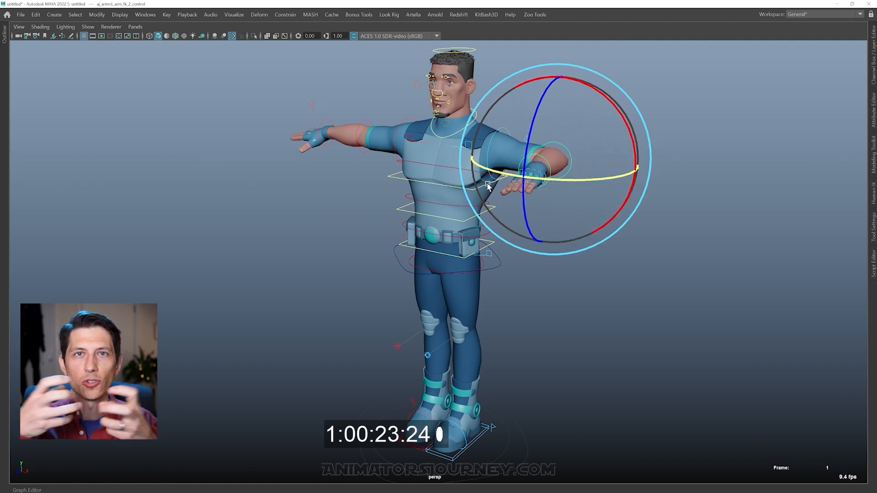
{"action": "left_click_drag", "start_coordinate": [491, 186], "coordinate": [502, 196]}
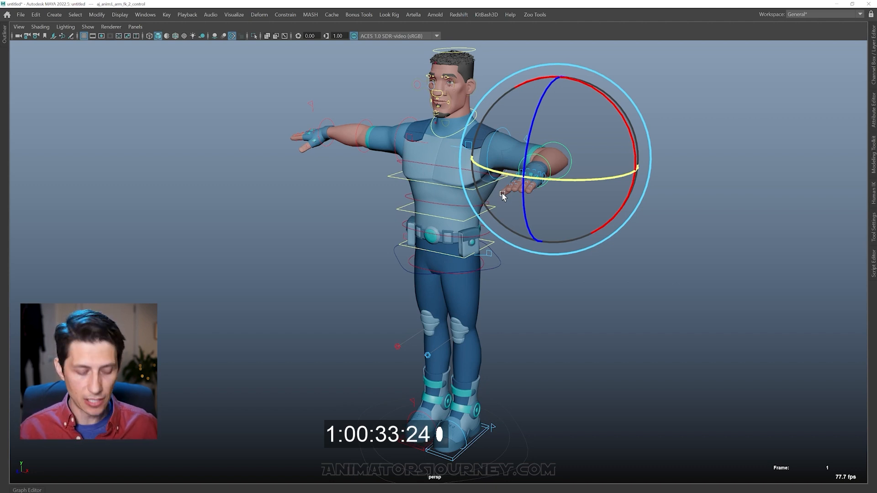
Step: Restore the full interface and show the arm control's Channel Box with Rotate Y at -80.999
{"action": "key", "text": "ctrl+space"}
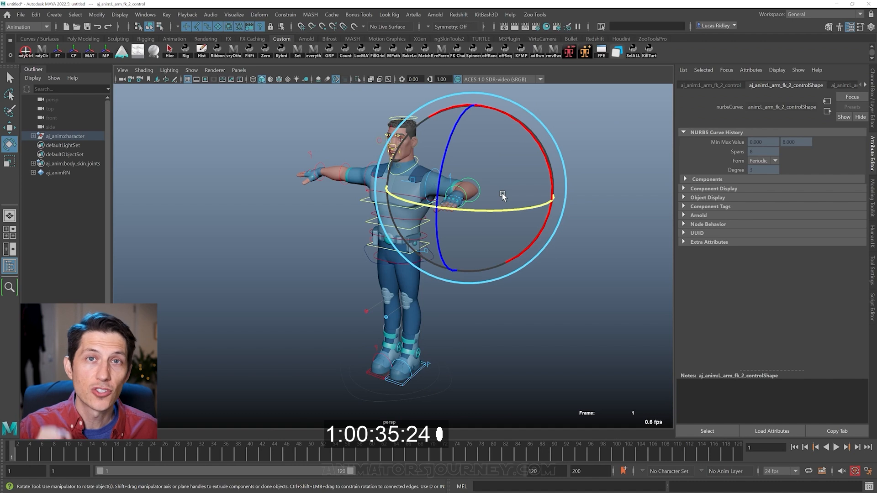
{"action": "left_click", "coordinate": [873, 113]}
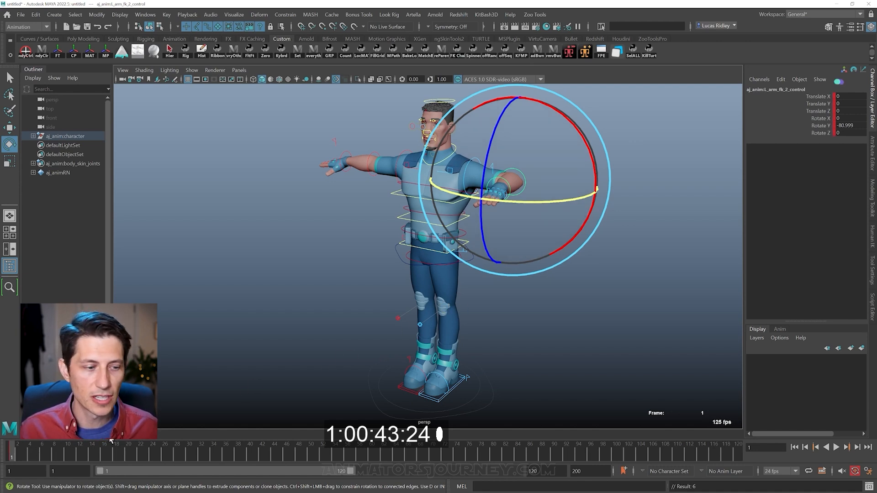
Step: Key Rotate Y forward at frame 1, then swing the arm out sideways and key it at frame 23
{"action": "left_click", "coordinate": [826, 133]}
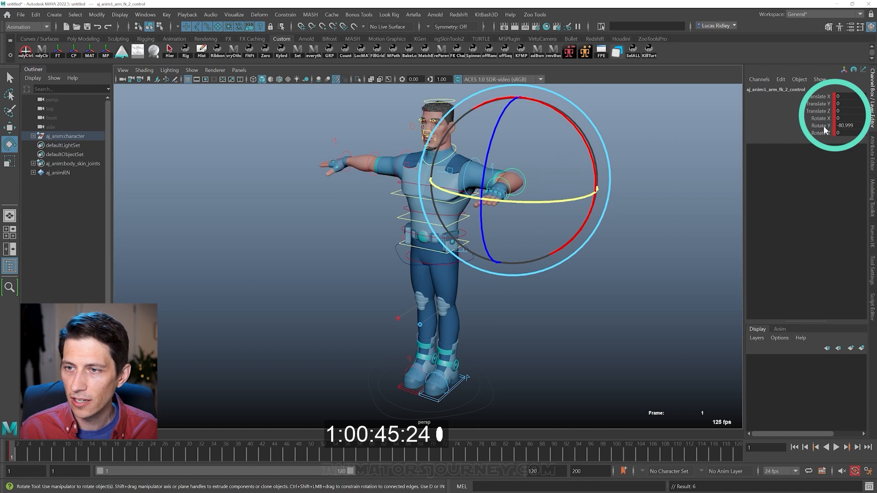
{"action": "left_click", "coordinate": [821, 127]}
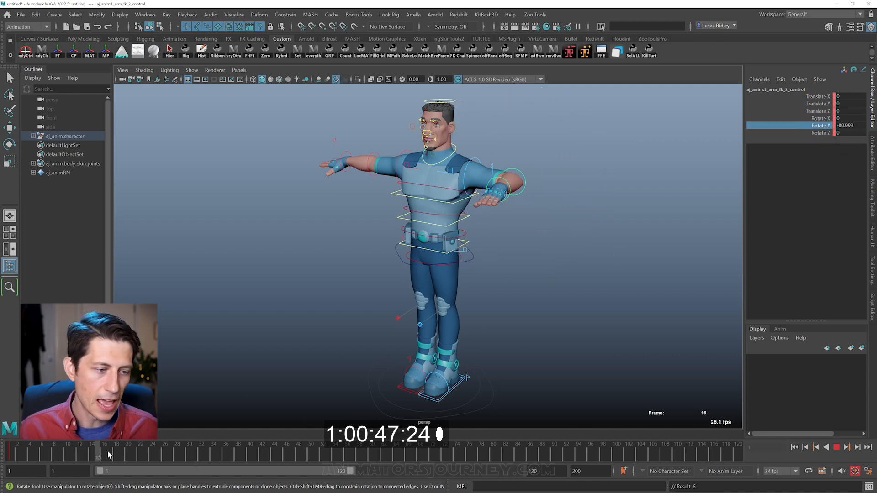
{"action": "left_click_drag", "start_coordinate": [40, 452], "coordinate": [146, 452]}
{"action": "left_click_drag", "start_coordinate": [459, 197], "coordinate": [475, 269]}
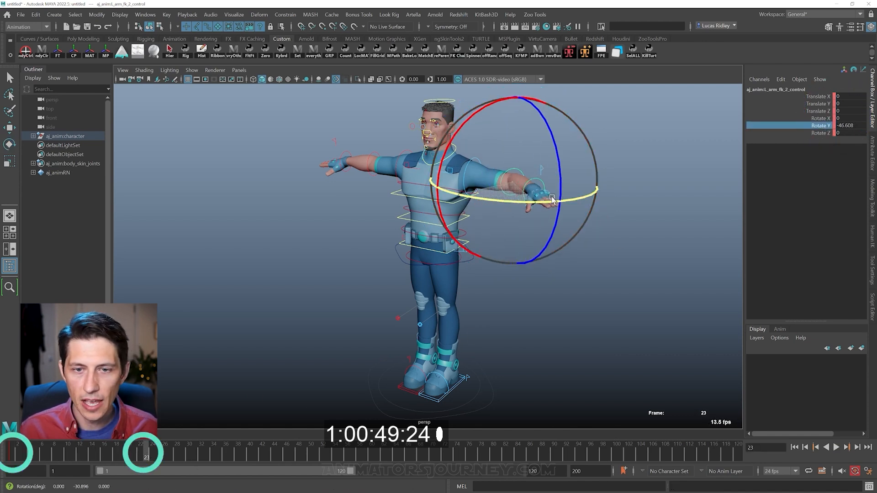
Step: Scrub between frames 1 and 23 to compare the forward and outstretched arm poses
{"action": "left_click", "coordinate": [13, 452]}
{"action": "left_click", "coordinate": [147, 452]}
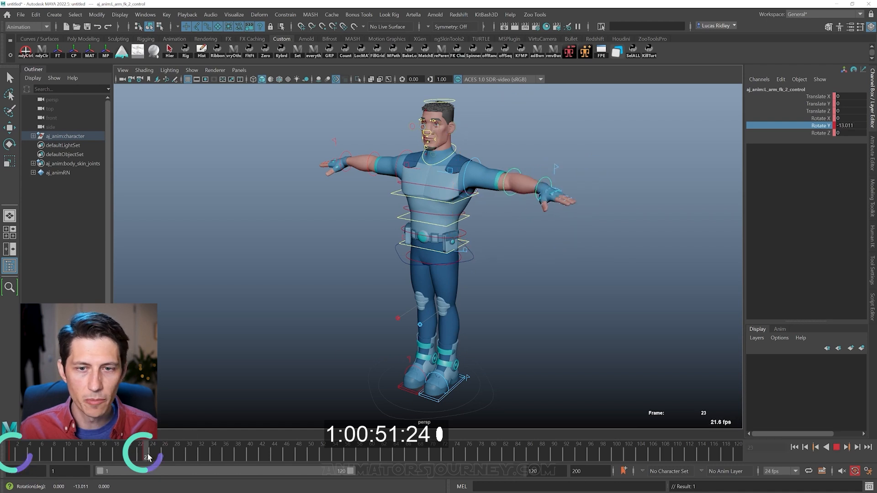
{"action": "left_click", "coordinate": [13, 452]}
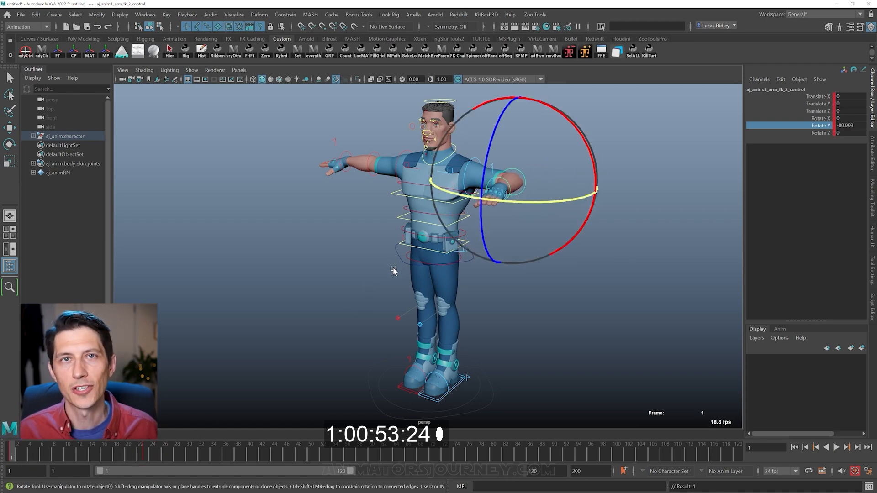